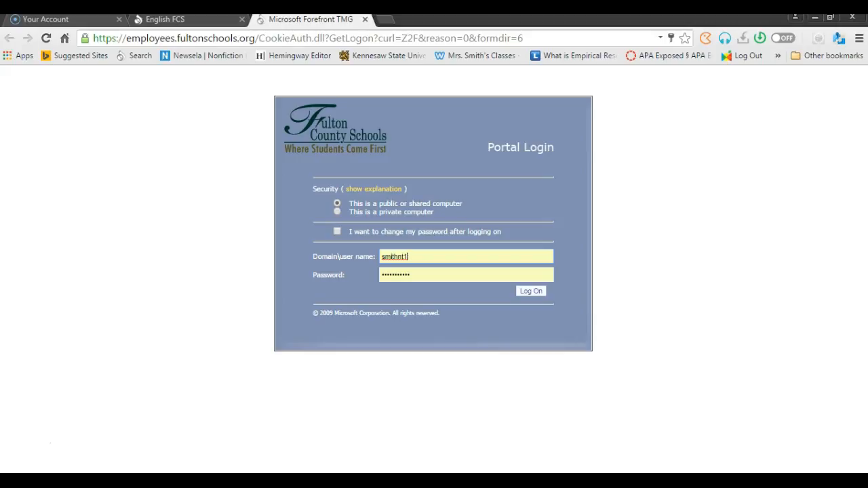
Step: Log on to the employee portal and open Email/Office 365 from My Apps, continuing past the leaving-site notice
left_click(531, 290)
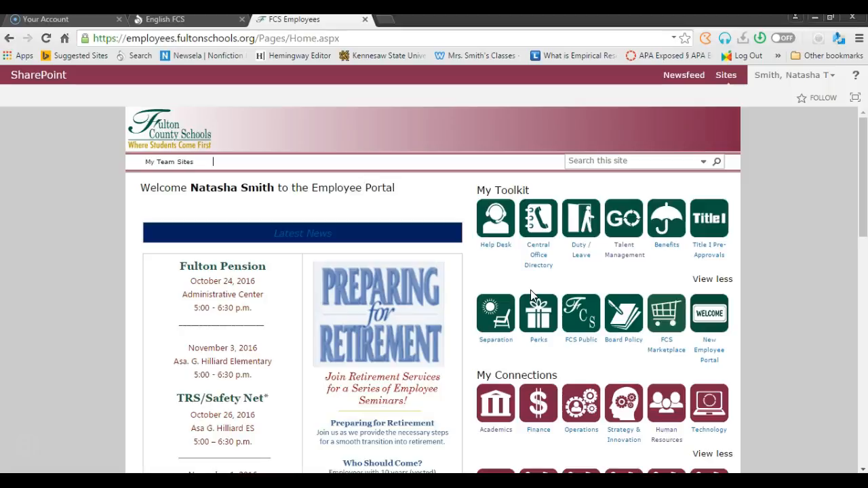
left_click_drag(863, 183, 863, 290)
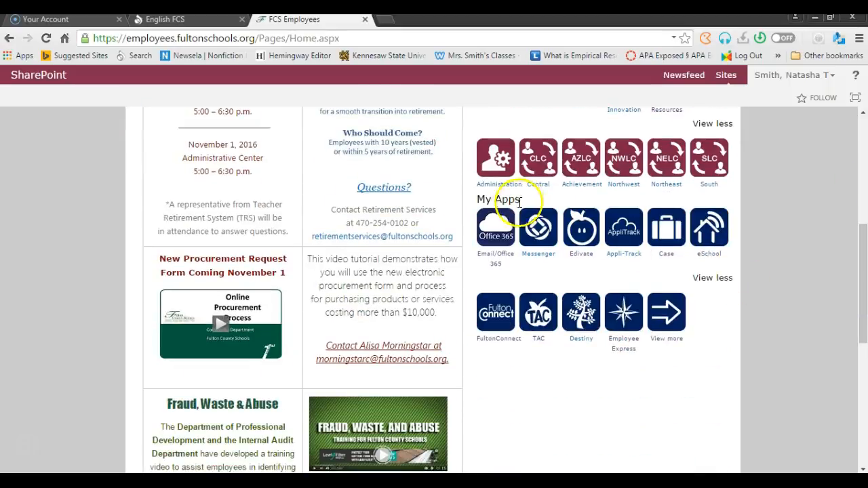
left_click(493, 232)
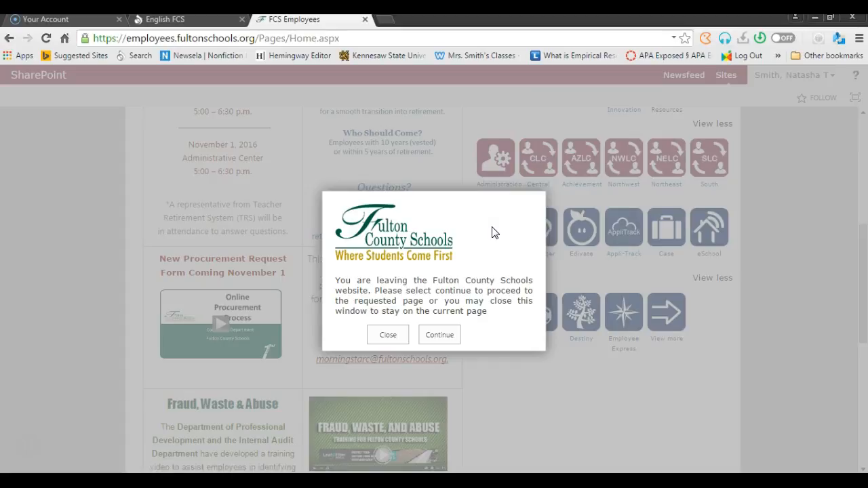
left_click(440, 336)
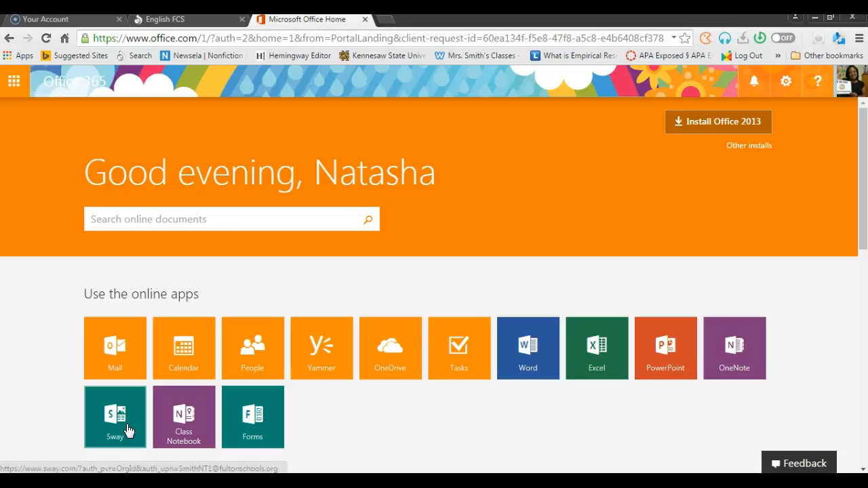
Step: Launch Sway from the Office 365 online apps and create a new blank Sway
left_click(116, 419)
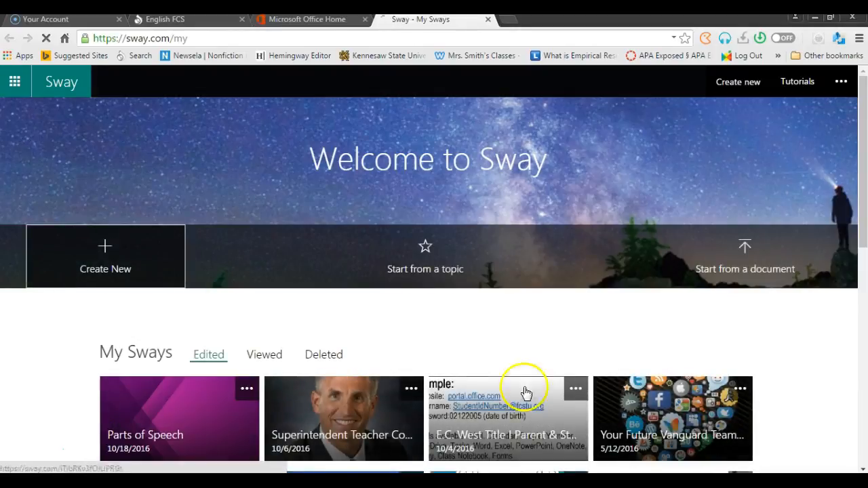
left_click_drag(861, 225, 863, 308)
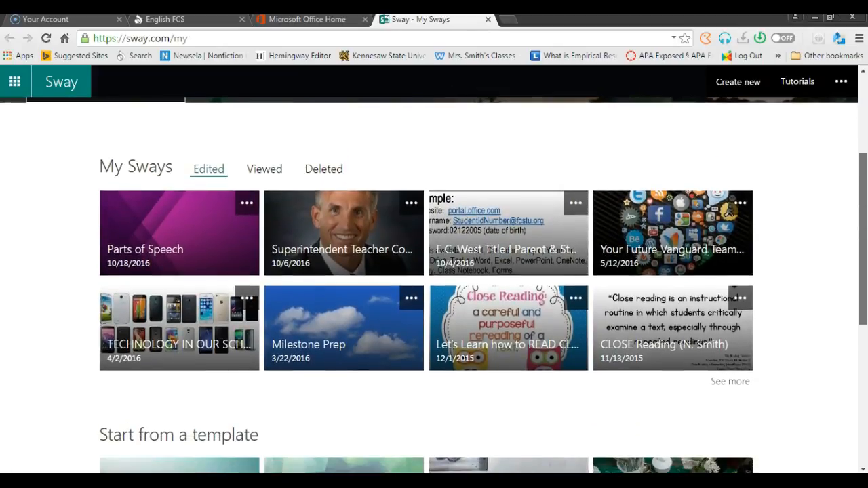
left_click_drag(864, 310, 864, 286)
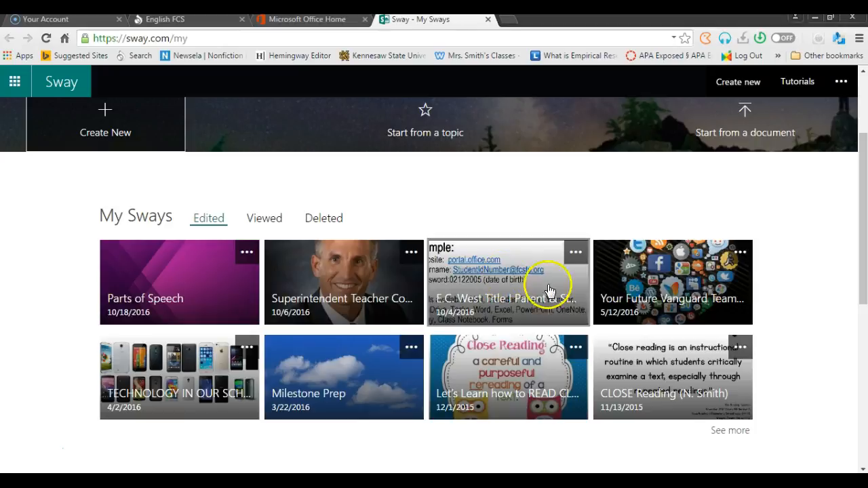
left_click_drag(864, 217, 864, 140)
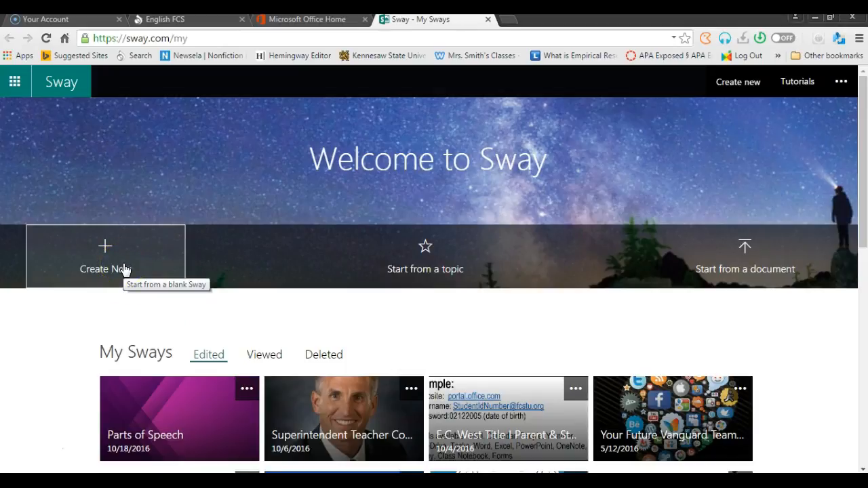
left_click(153, 266)
left_click(110, 249)
left_click(110, 249)
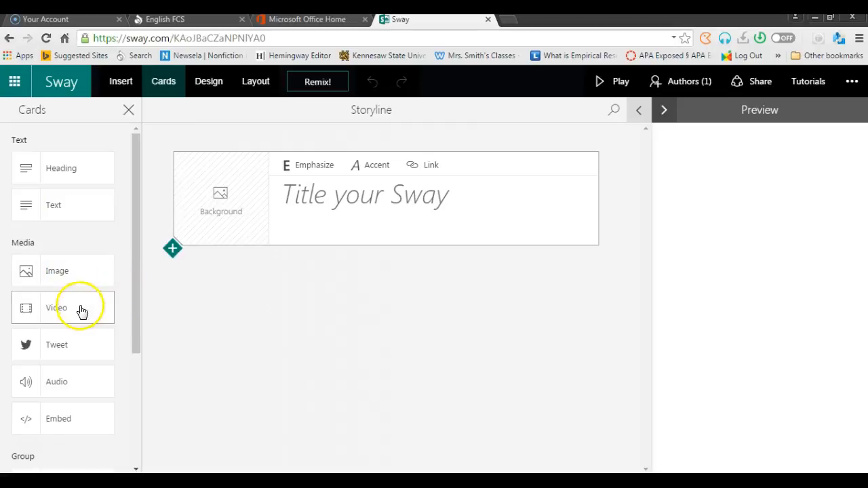
Step: Title the new Sway "Parts of Speech" on its title card
left_click_drag(137, 304, 140, 380)
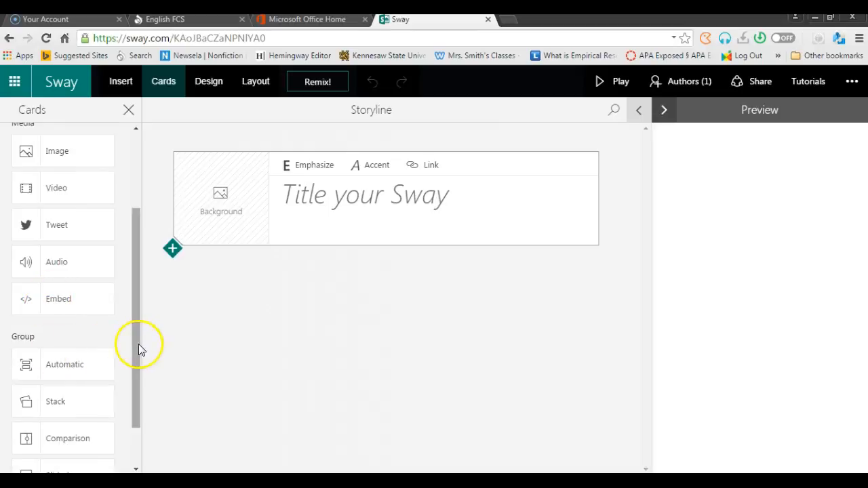
left_click_drag(137, 345, 142, 391)
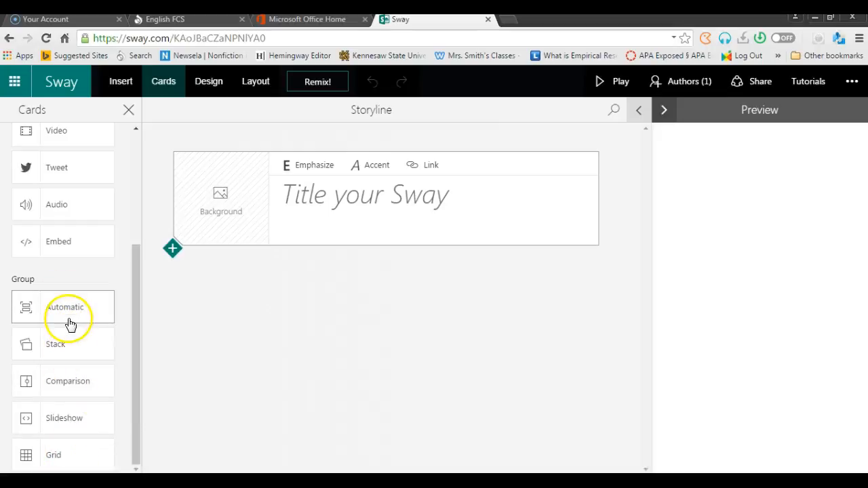
left_click_drag(134, 319, 135, 189)
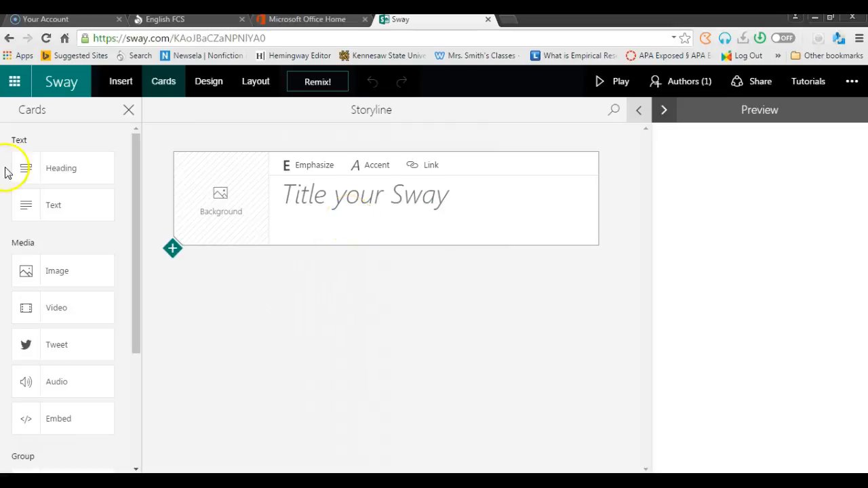
left_click(324, 201)
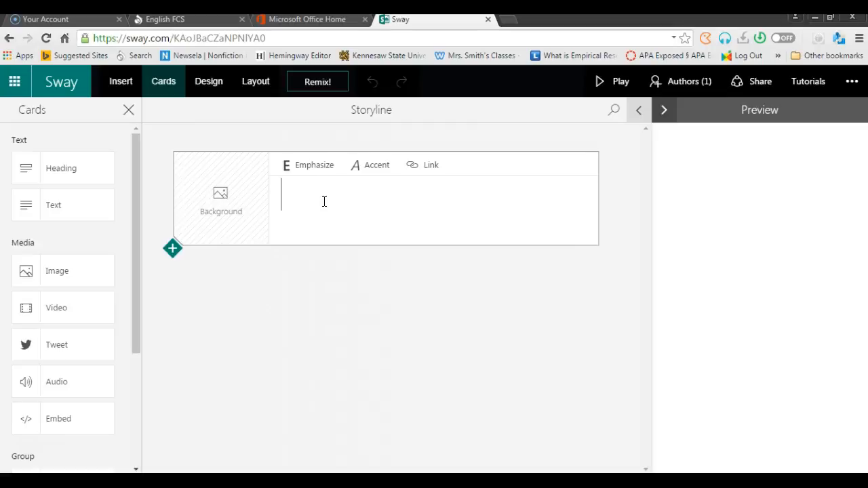
type("Parts of Speech")
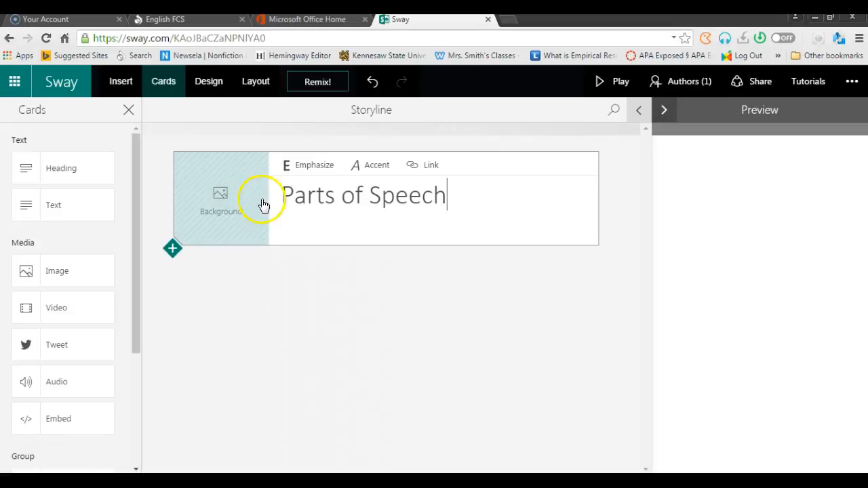
Step: Search the image sources for "purple" and set the solid purple 600 x 400 image as the title card's background
left_click(210, 205)
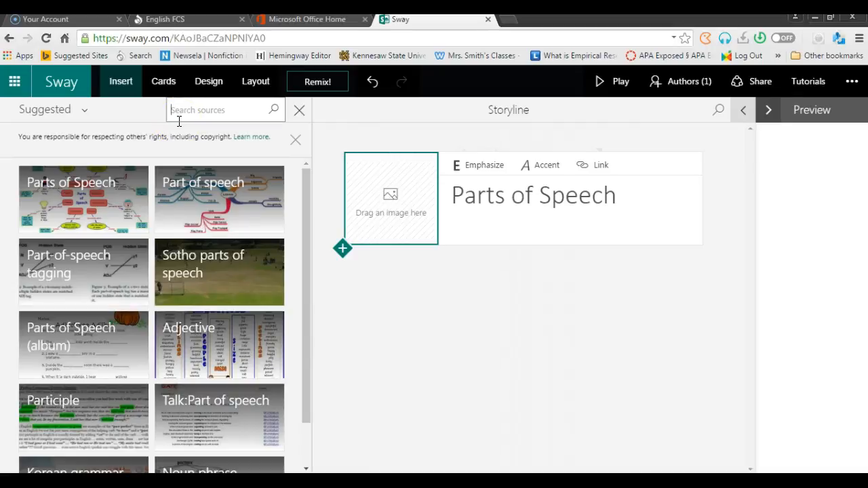
type("purple")
left_click(274, 113)
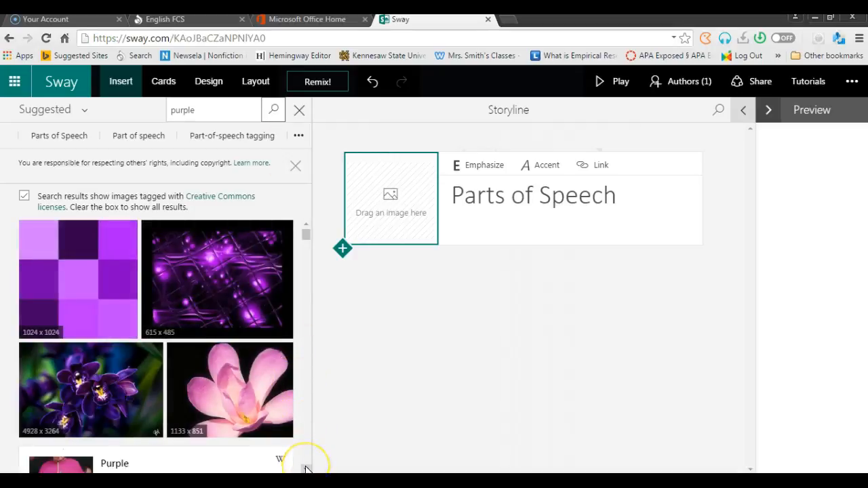
left_click_drag(305, 468, 306, 468)
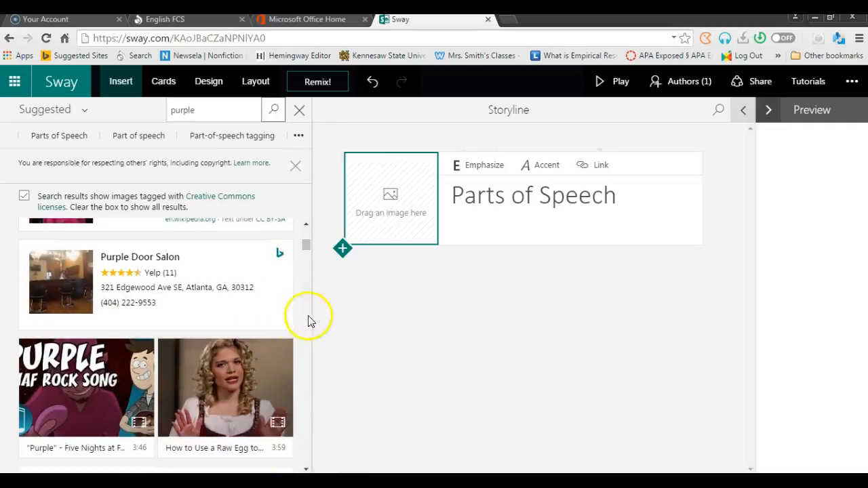
left_click(305, 234)
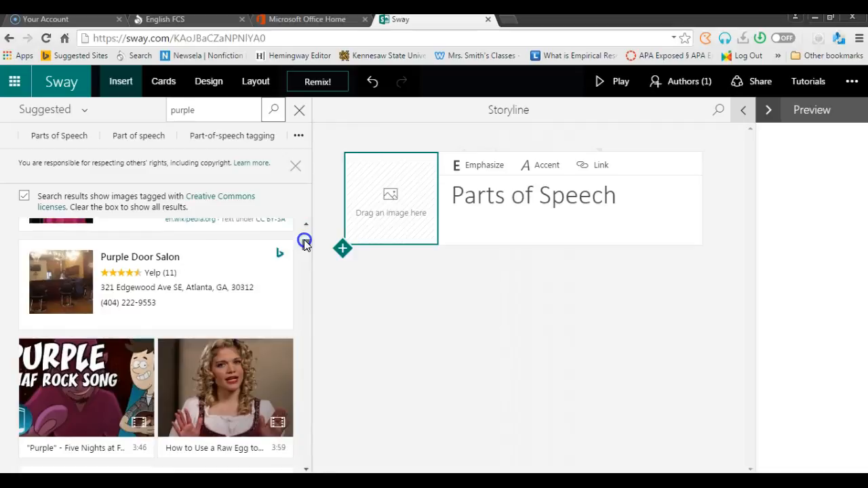
left_click_drag(304, 234, 306, 240)
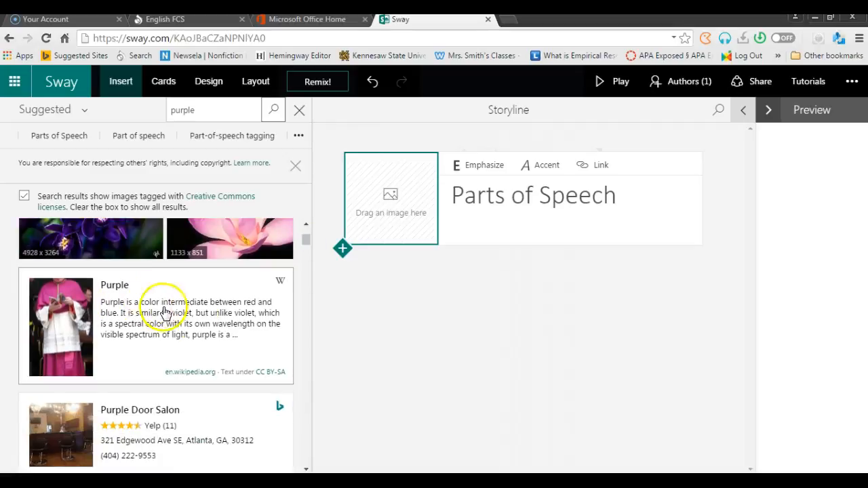
left_click_drag(306, 248, 309, 251)
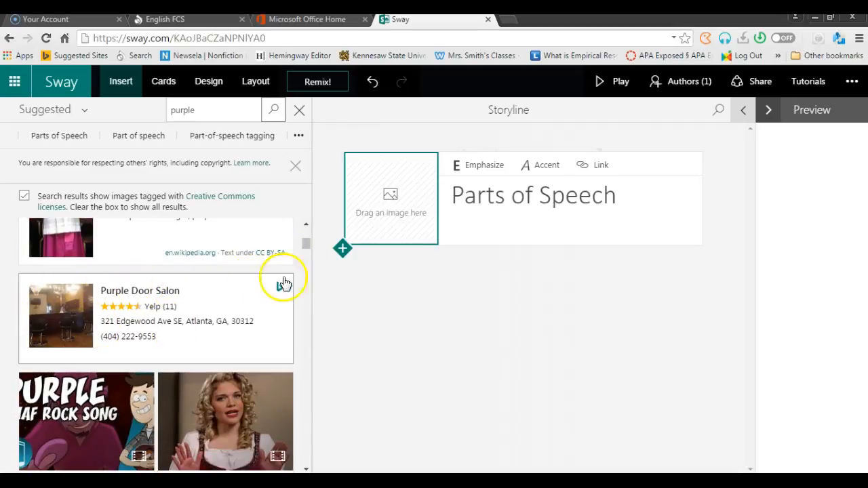
left_click_drag(310, 248, 310, 252)
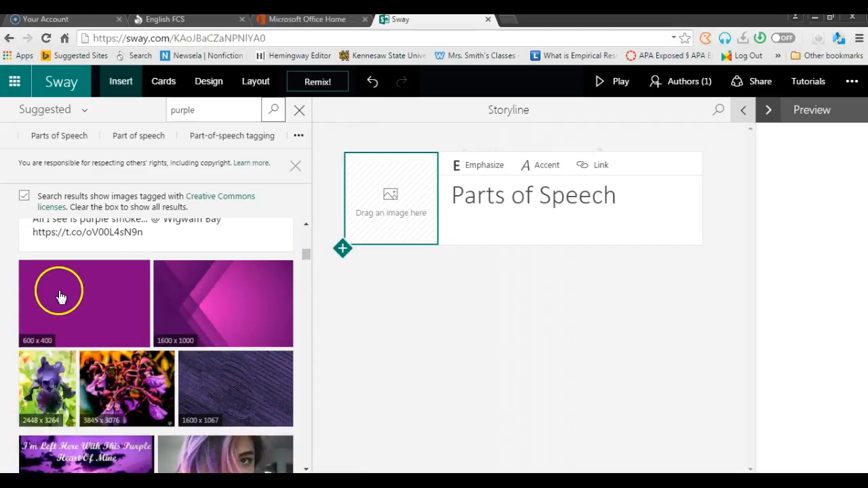
left_click_drag(63, 300, 349, 188)
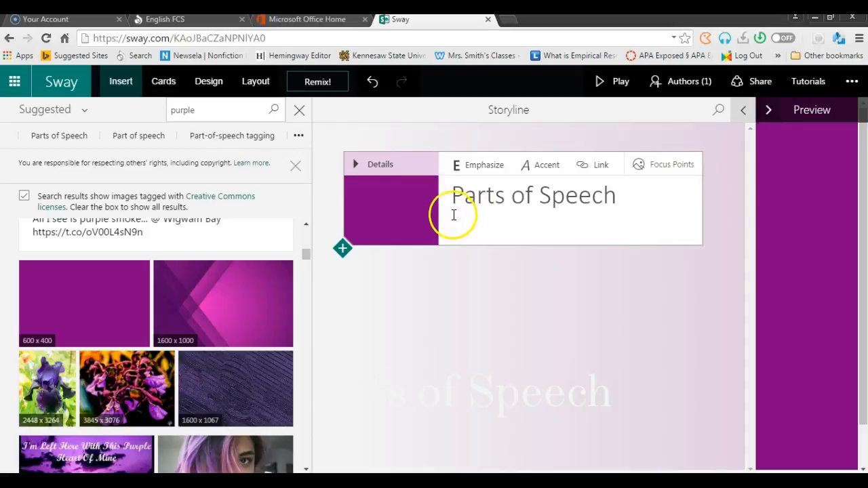
Step: Add a text card below the title reading "Hello in this presentation, you will learn about the major parts of speech."
left_click(175, 81)
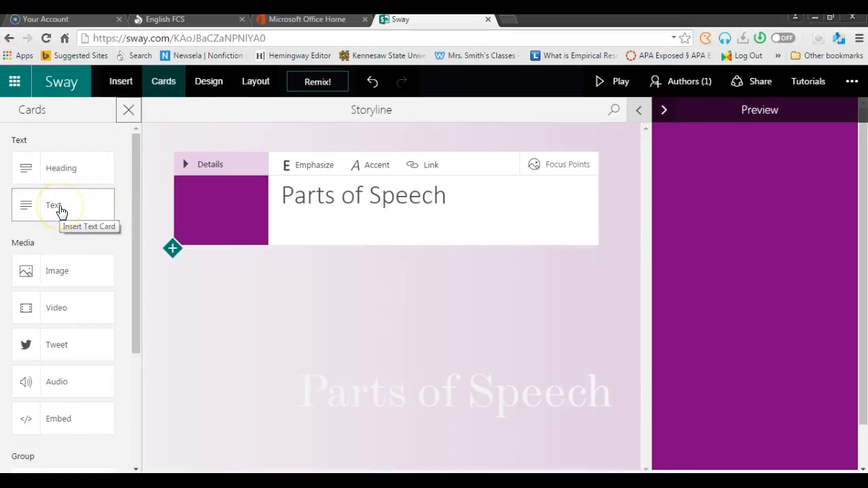
left_click_drag(61, 211, 240, 257)
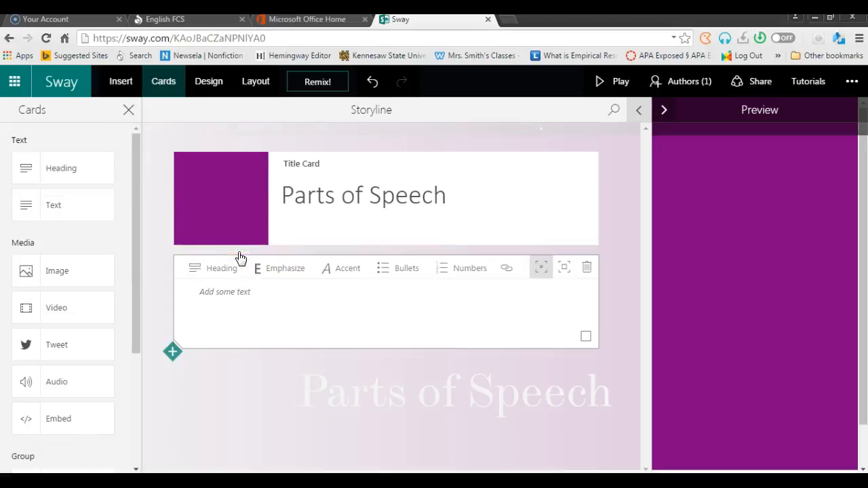
left_click(240, 295)
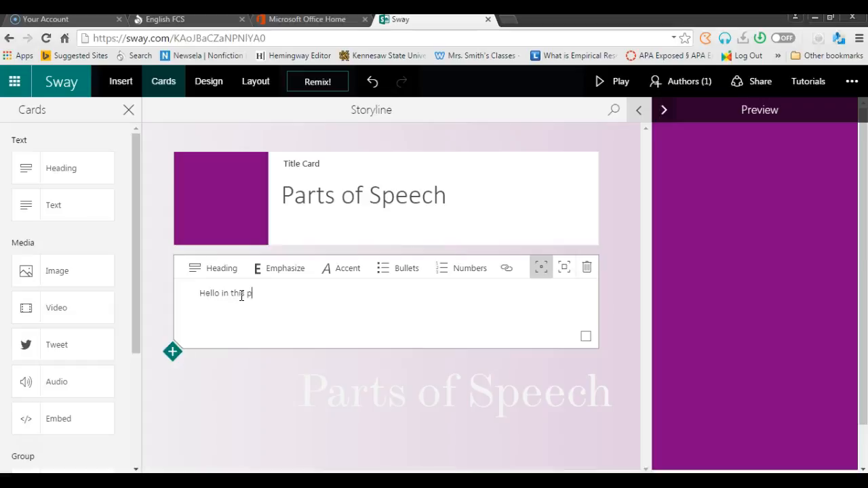
type("you w")
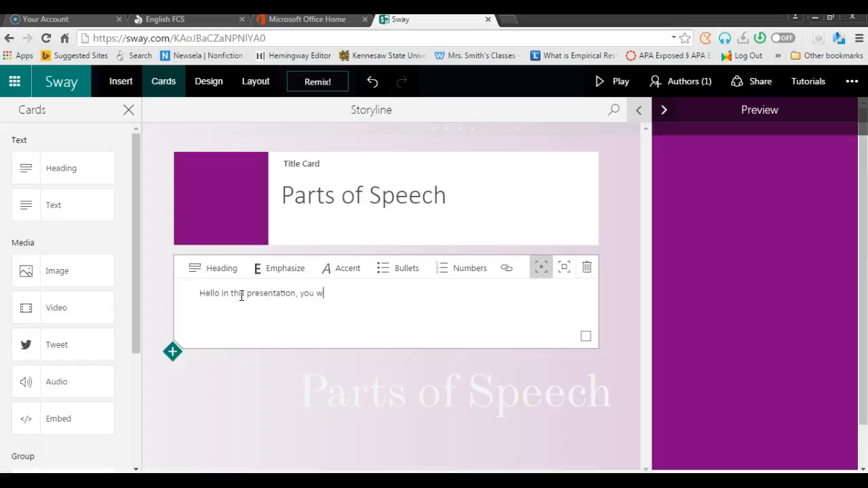
type("ill")
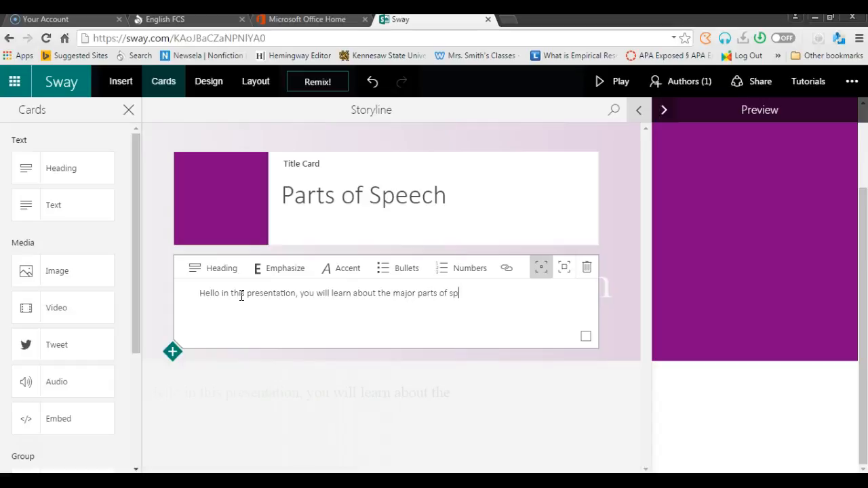
type("h.")
Step: Add a bulleted list under the text card's introductory sentence with the items Noun, Verb, Adjective and Adverb
left_click(384, 273)
type("N")
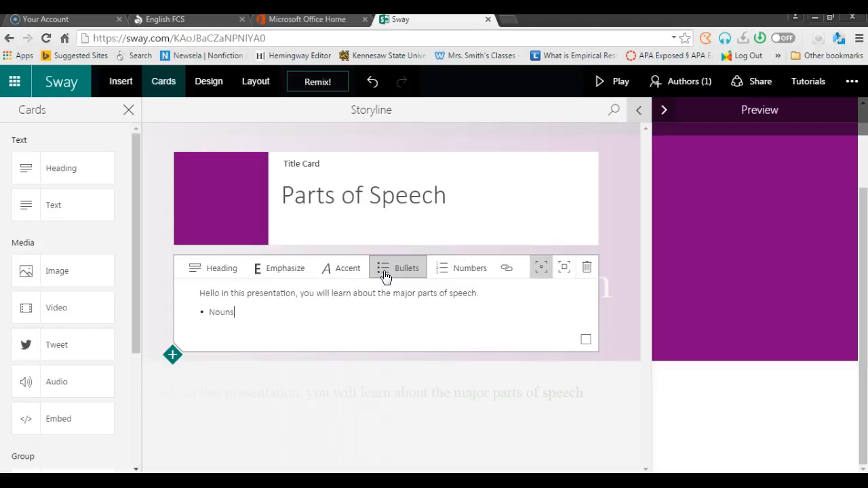
type("ouns")
key("BackSpace")
key("Return")
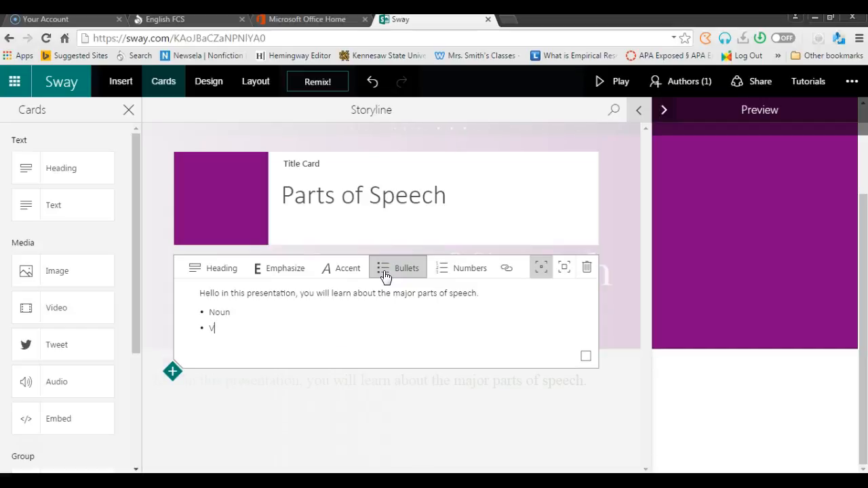
type("Verb")
key("Return")
type("A")
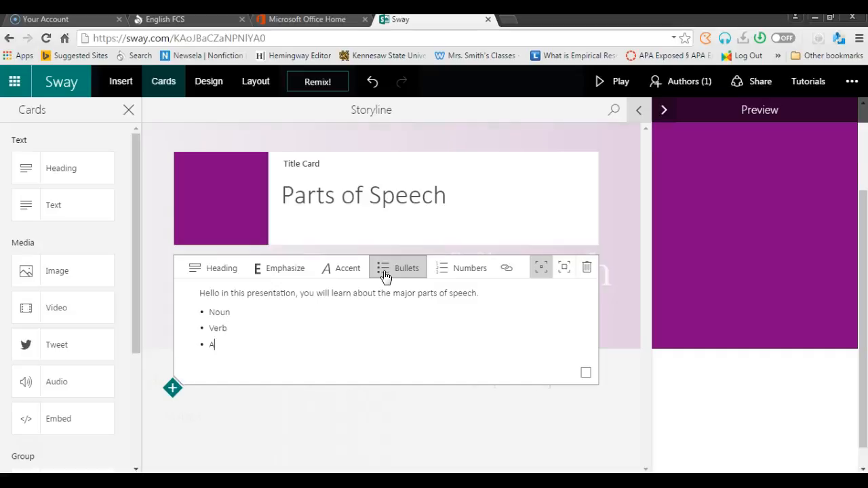
type("djective")
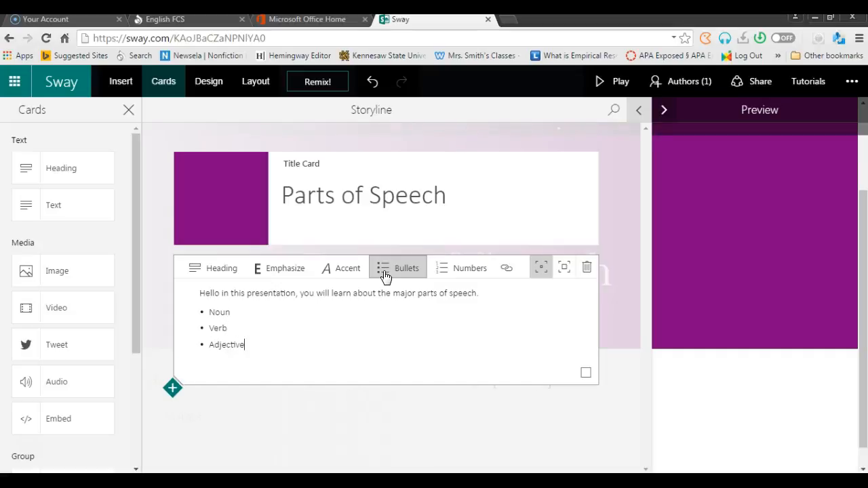
key("Return")
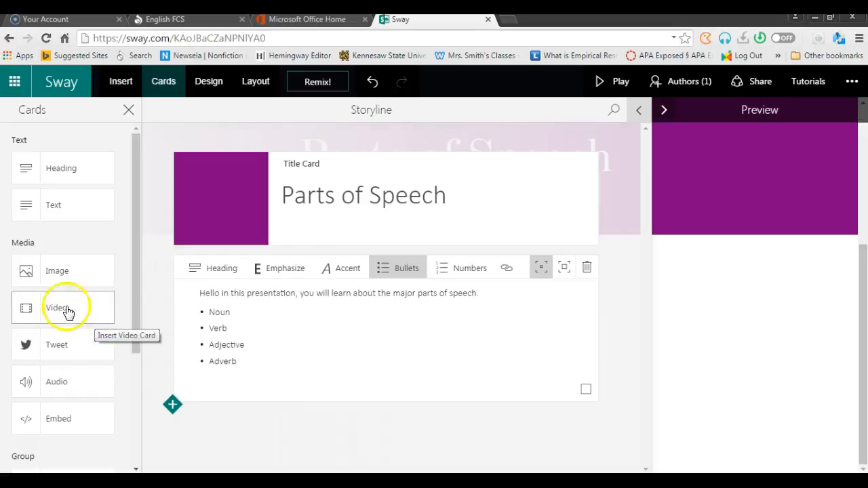
Step: Add an image card below the bulleted text card and search the suggested sources for "parts of speech"
left_click_drag(57, 279, 268, 415)
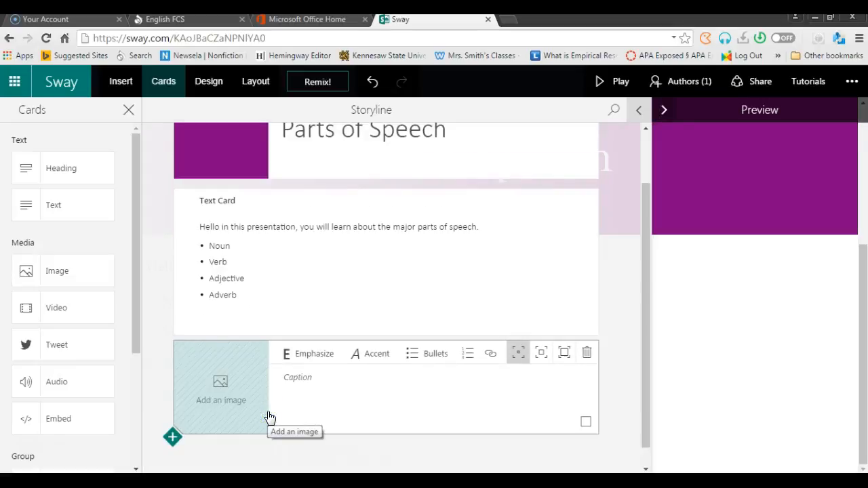
left_click(239, 411)
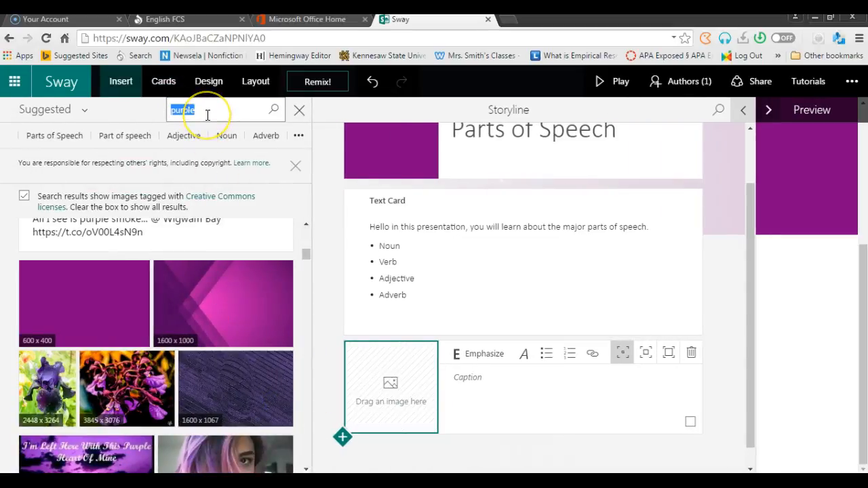
type("parts of speech")
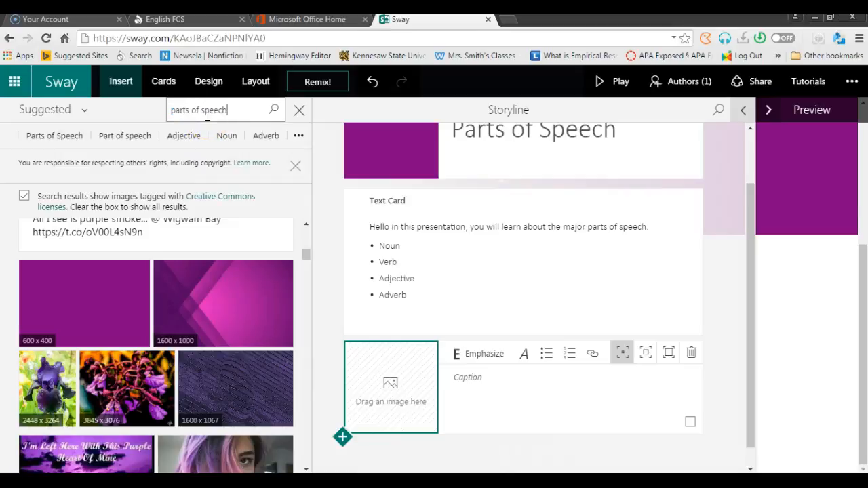
key("Return")
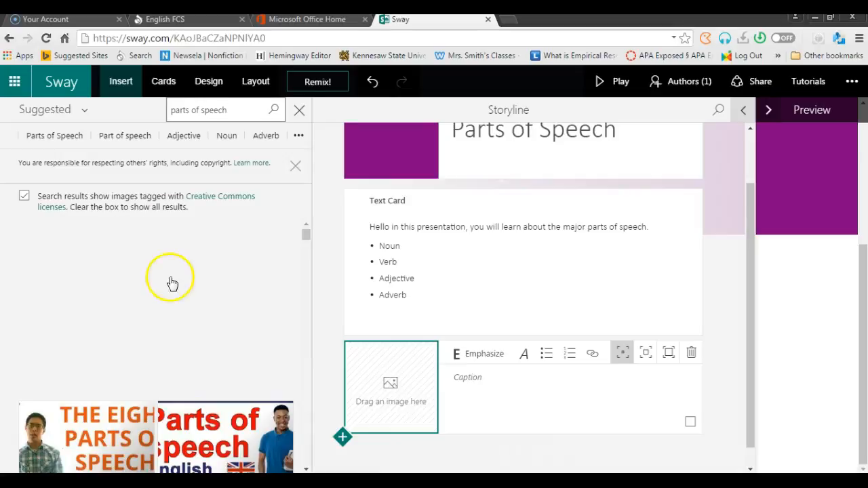
Step: Place the 703 x 949 Parts of Speech poster from the search results in the empty image card
left_click(305, 469)
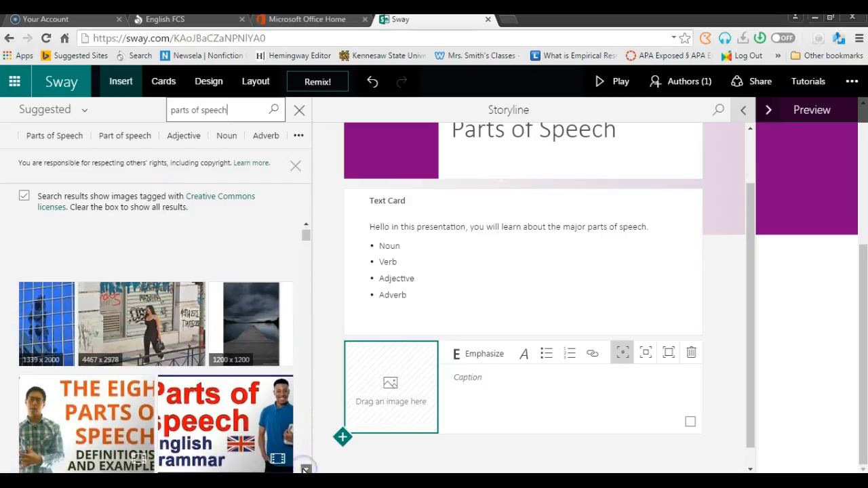
left_click(305, 470)
left_click(305, 469)
left_click(305, 470)
left_click(305, 469)
left_click(305, 469)
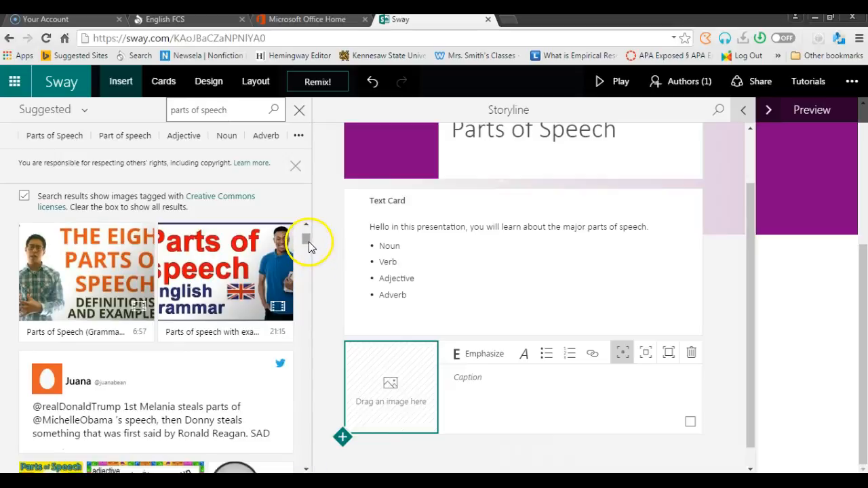
left_click_drag(308, 240, 306, 231)
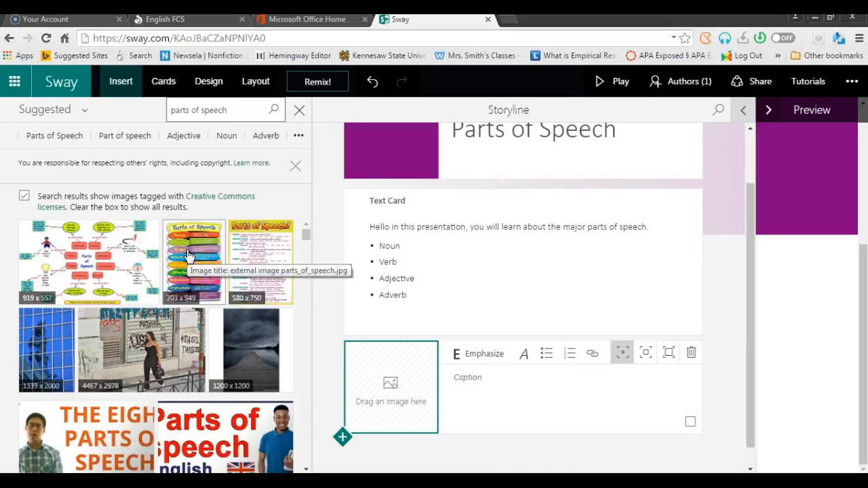
left_click_drag(188, 257, 383, 359)
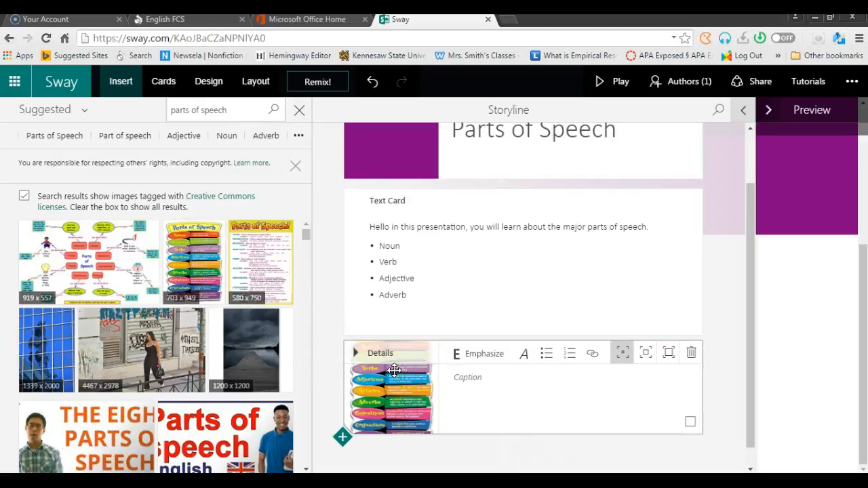
Step: Caption the poster image card "This is a poster!"
left_click(461, 383)
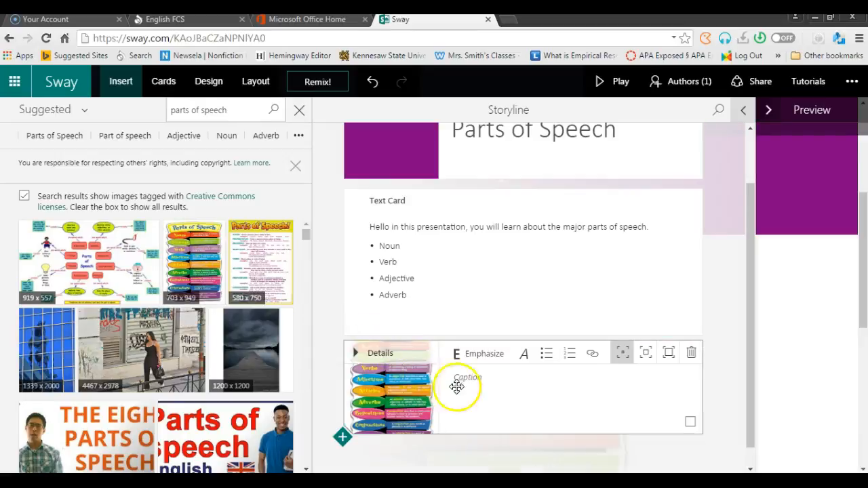
left_click(471, 384)
type("This is a poster!")
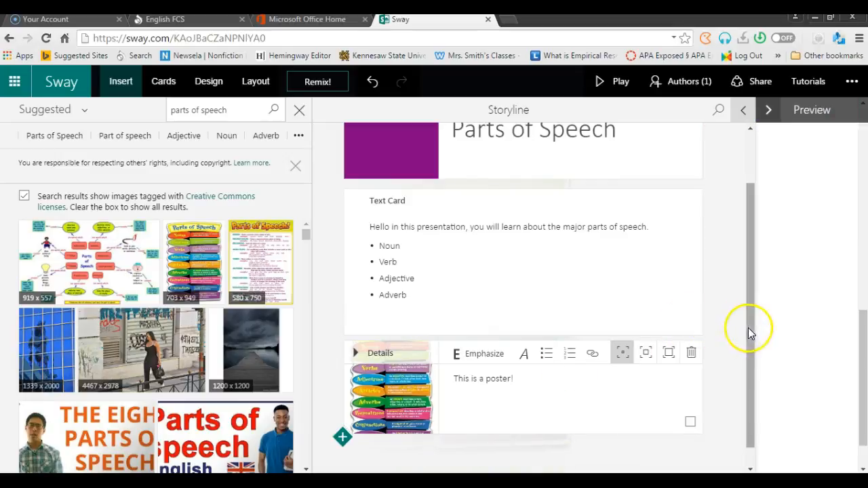
Step: Add a text card below the poster reading "Nouns" with "Person, Place, Thing or Idea" on the second line
left_click_drag(749, 330, 742, 358)
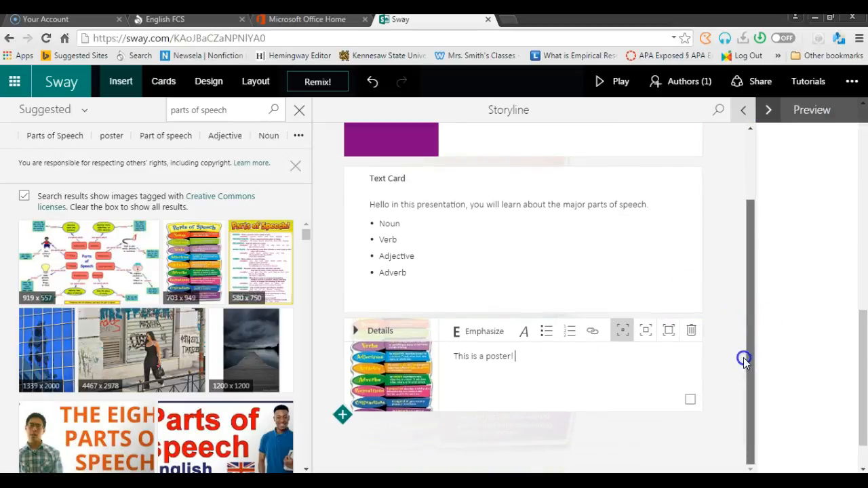
left_click(163, 83)
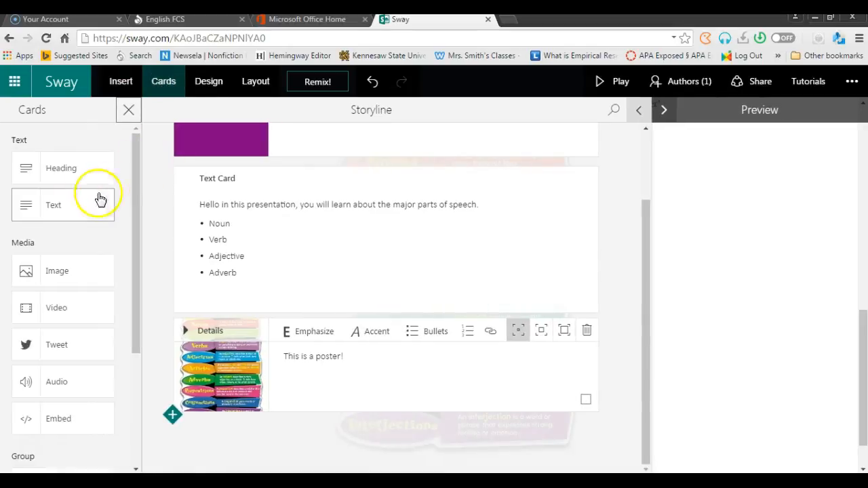
left_click_drag(59, 219, 213, 428)
left_click(217, 378)
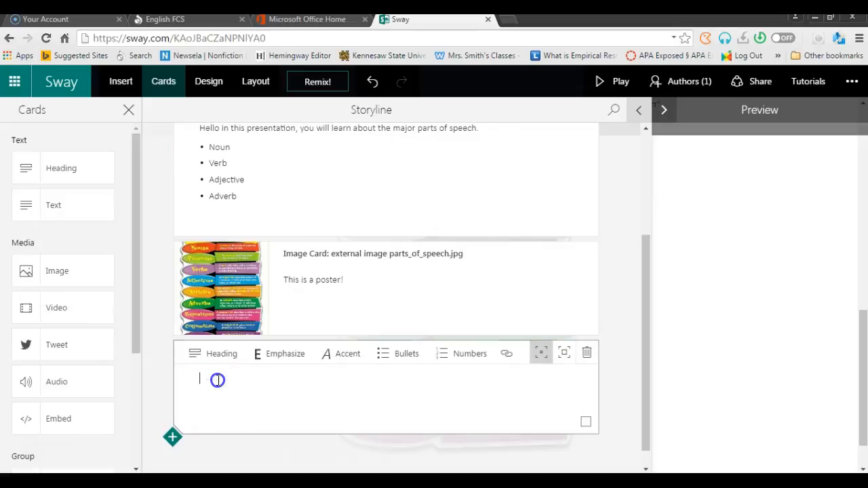
type("N")
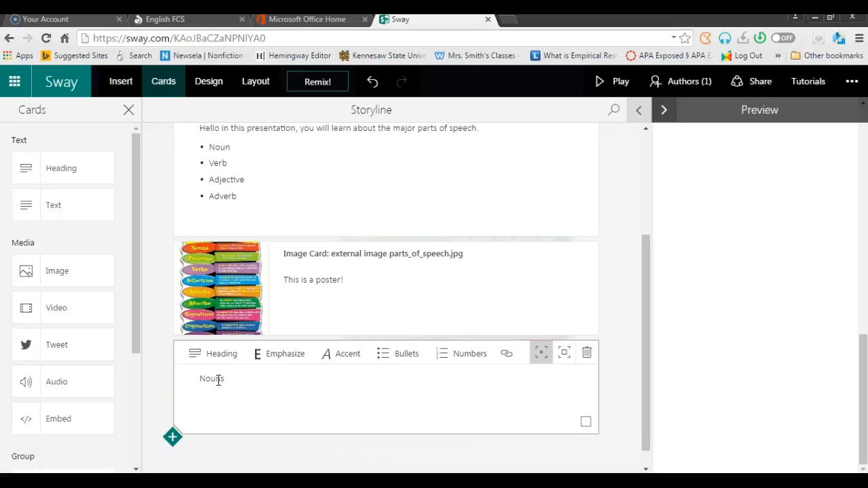
type("ouns")
key("Return")
type("Person, Place, Thi")
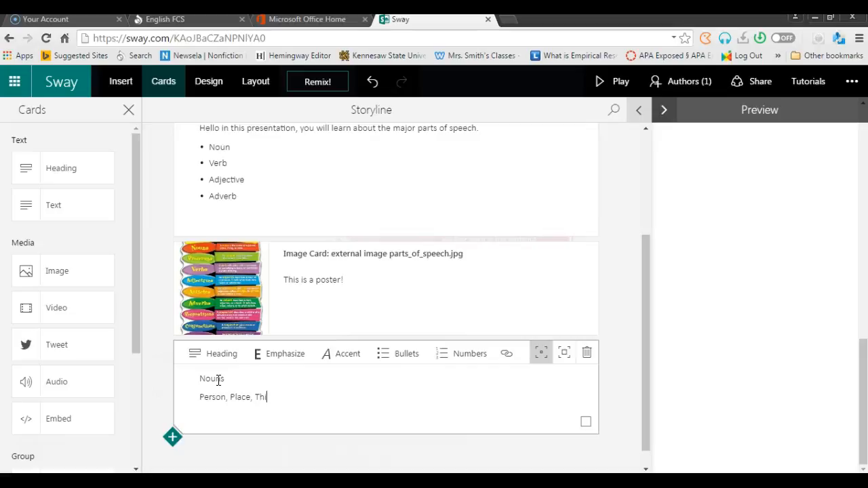
type("ng or Idea")
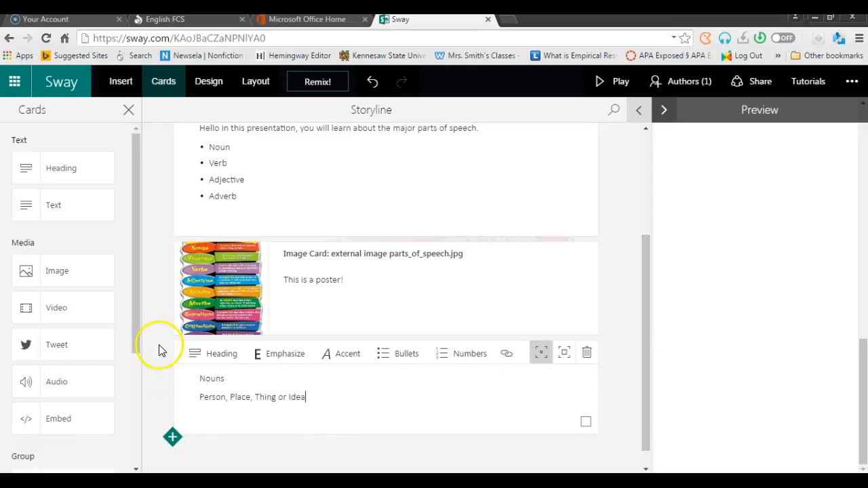
Step: Add a video card below the Nouns text card, search for "nouns" and place The Kids Block Nouns video in it
left_click(88, 317)
left_click_drag(88, 317, 266, 426)
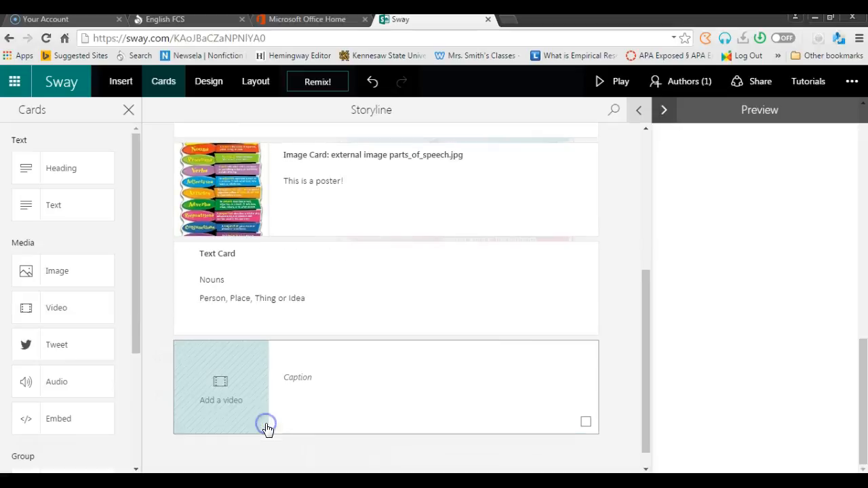
left_click(227, 403)
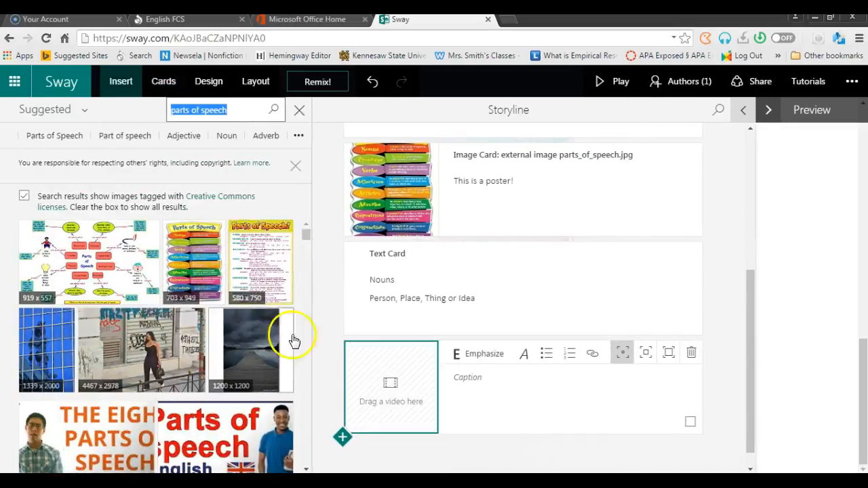
left_click(235, 105)
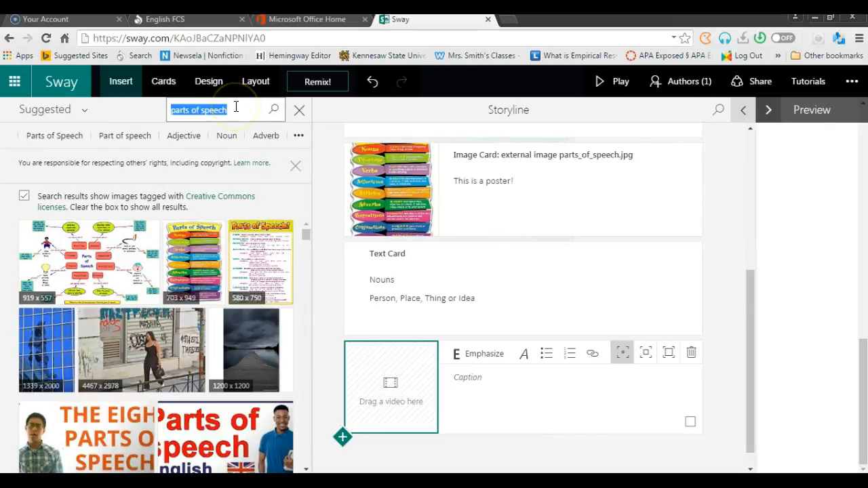
type("nouns")
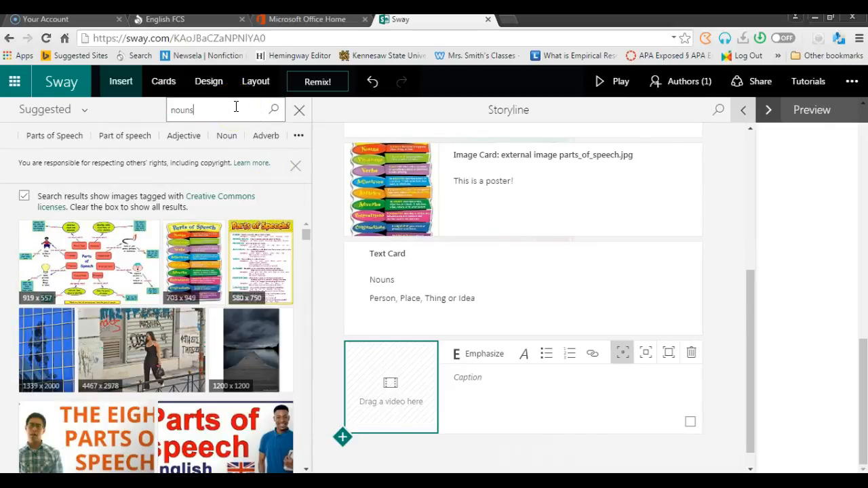
key("Return")
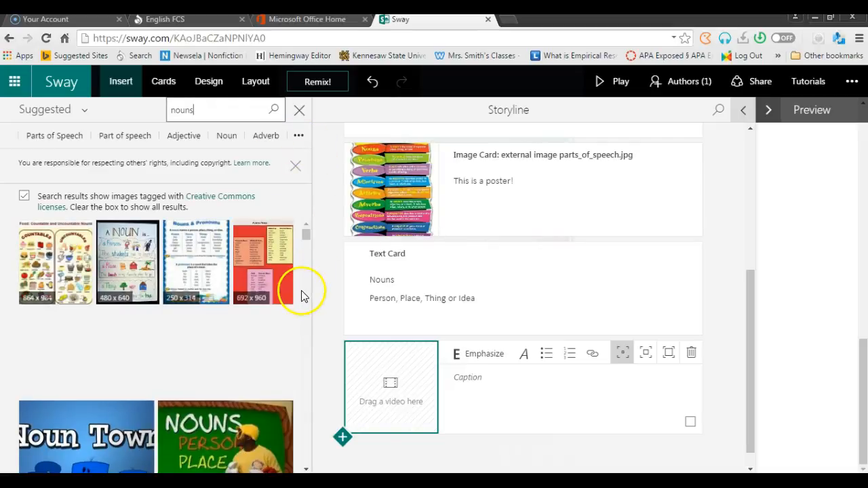
scroll(307, 468, "down", 2)
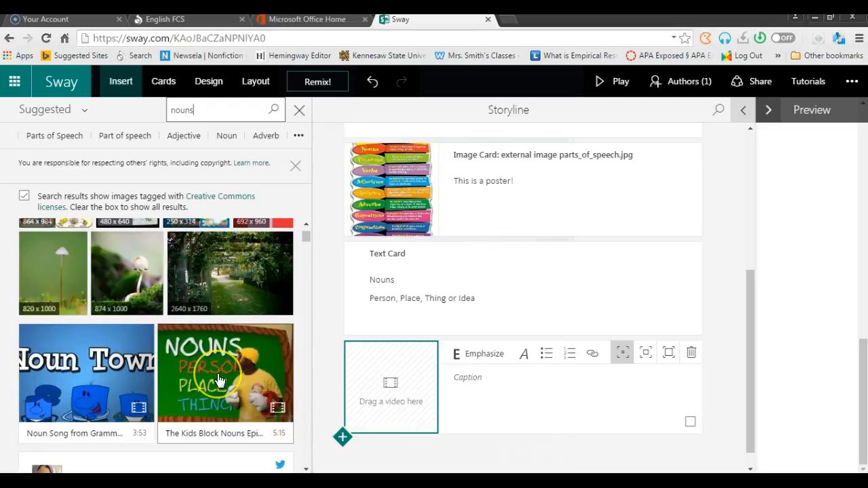
left_click_drag(217, 379, 389, 385)
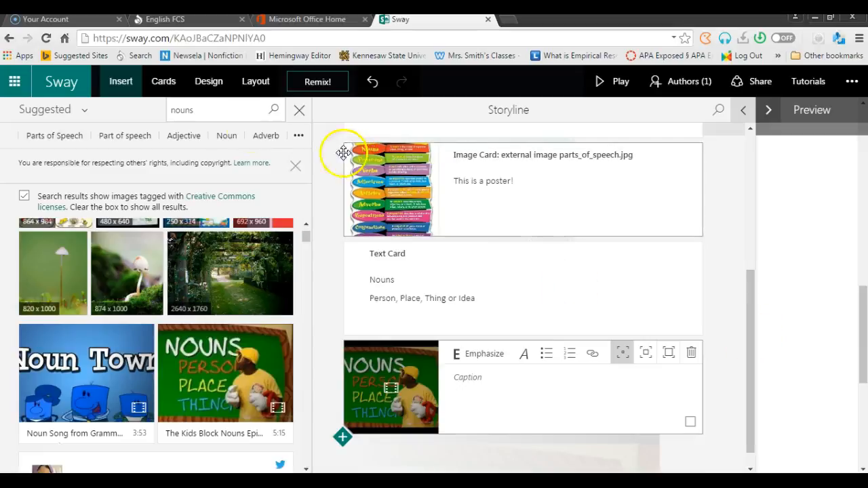
left_click(163, 81)
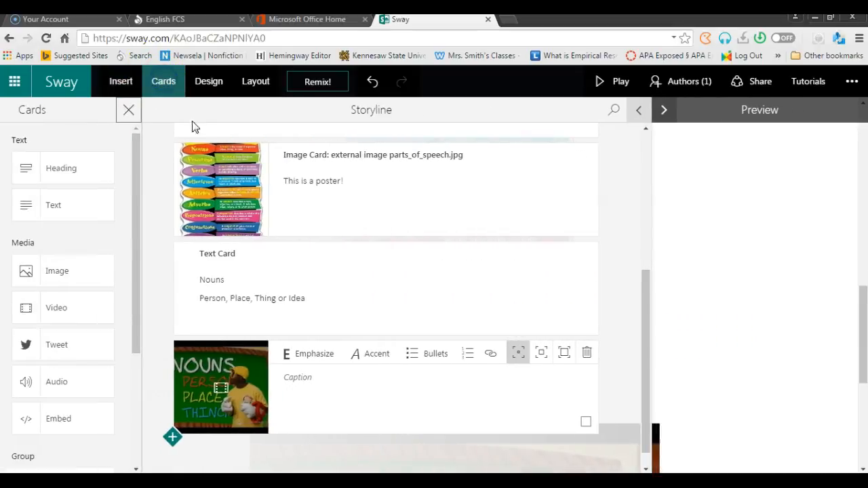
left_click_drag(132, 294, 143, 234)
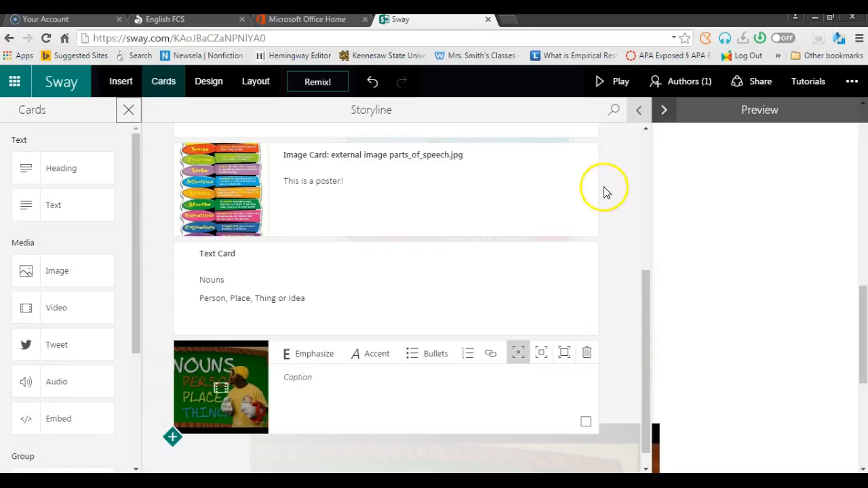
Step: Play the Sway and review its title, bulleted introduction, poster and text down to the nouns video
left_click(605, 88)
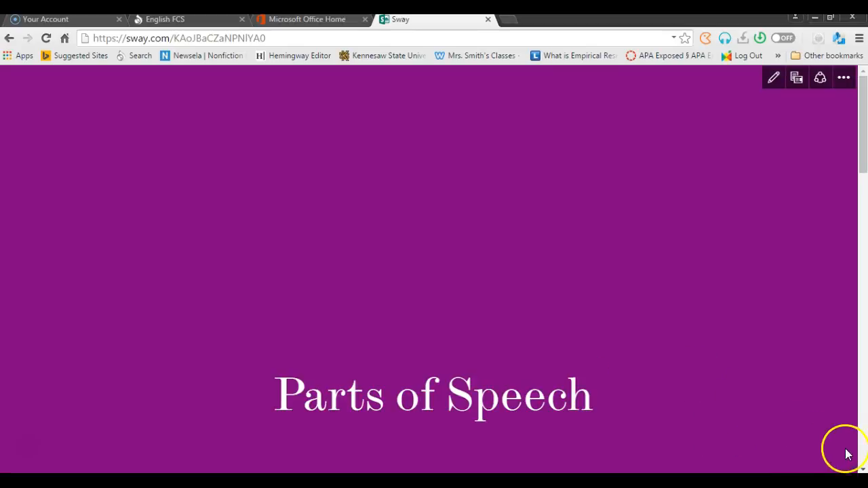
left_click(862, 469)
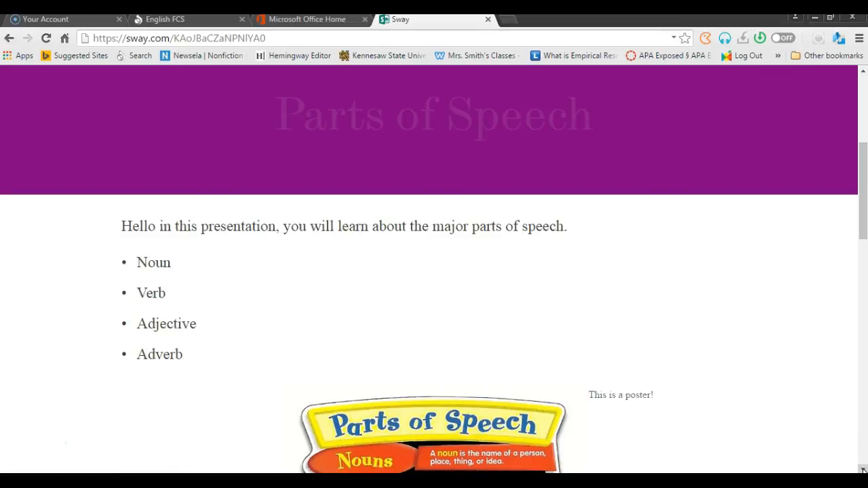
left_click(862, 469)
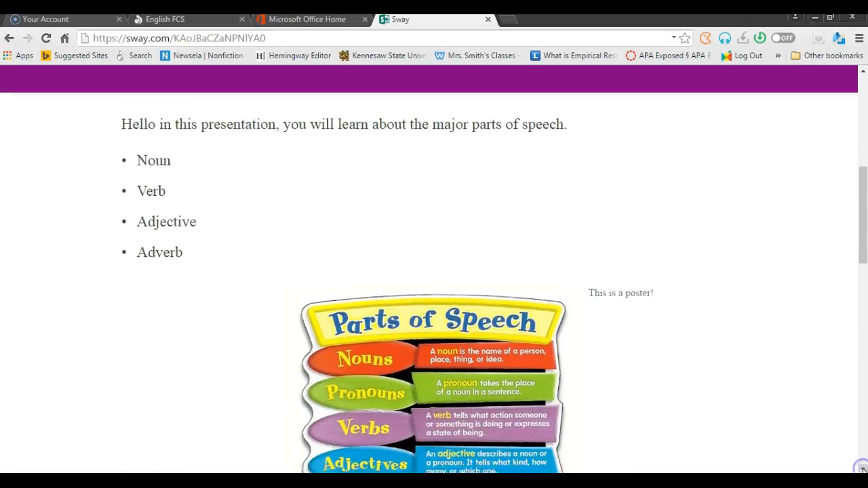
left_click(863, 469)
left_click(863, 470)
left_click(863, 469)
left_click(862, 469)
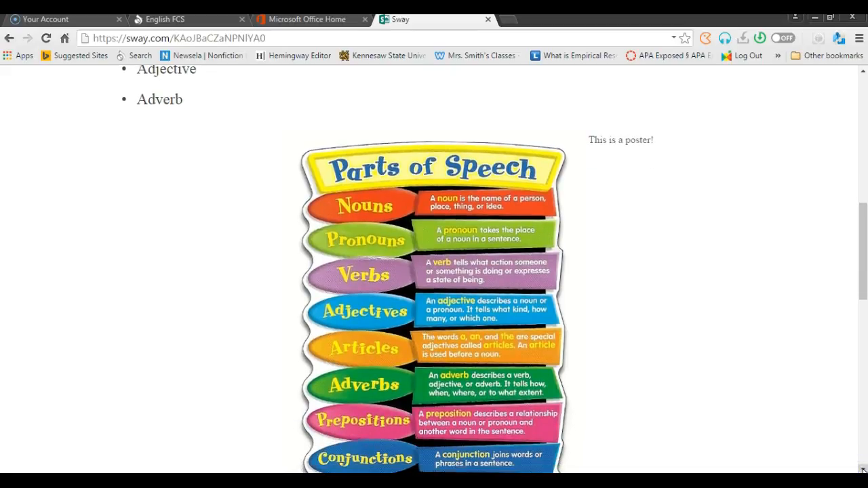
left_click_drag(863, 469, 862, 469)
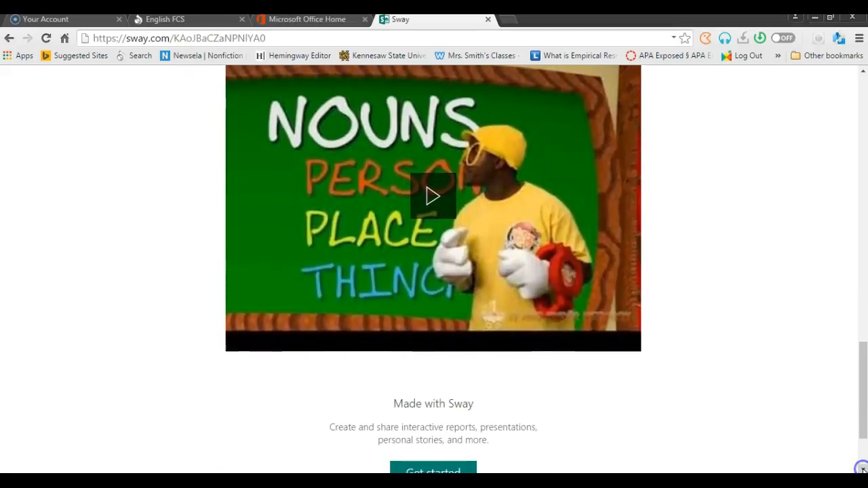
Step: Play the embedded nouns video, skip ahead to about 0:58, pause it, and view the end of the presentation
left_click(432, 198)
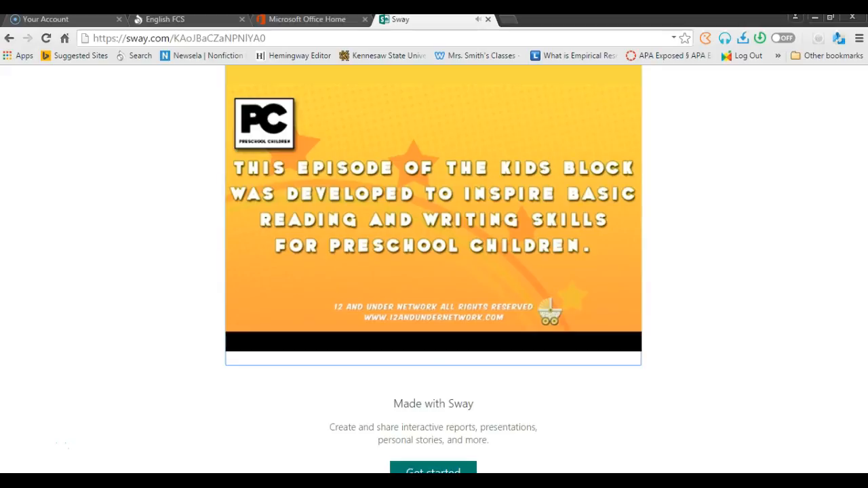
left_click_drag(261, 332, 312, 331)
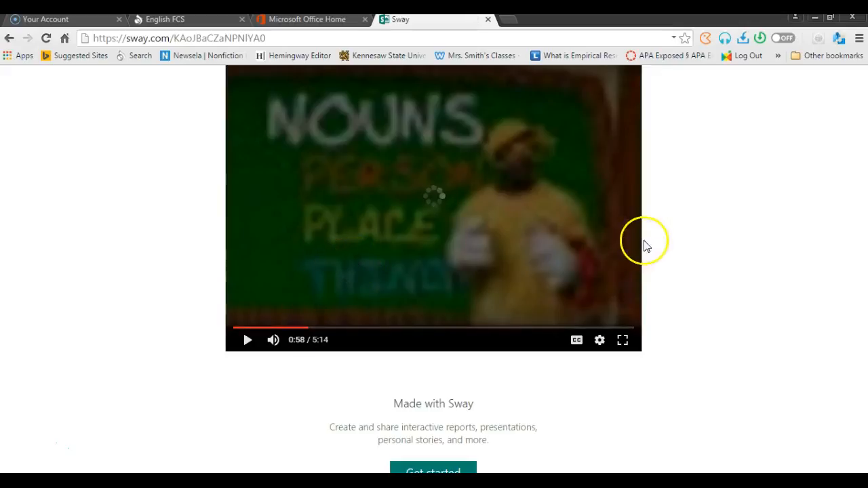
left_click(495, 271)
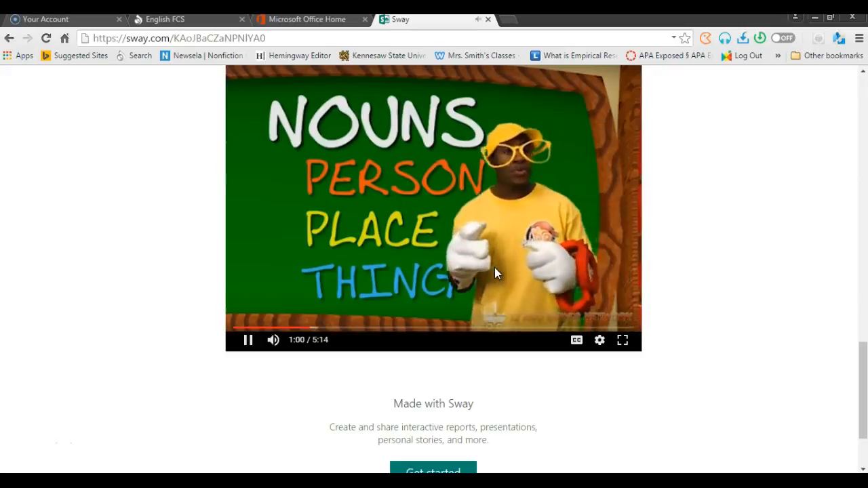
left_click(248, 342)
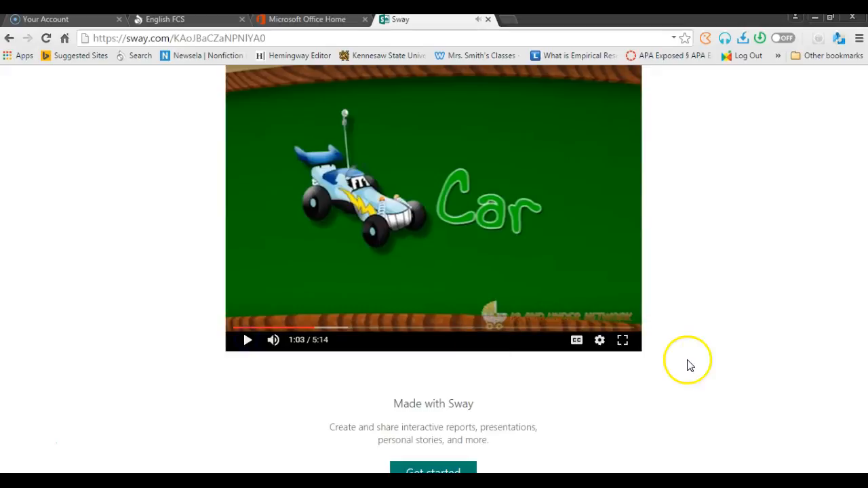
left_click_drag(858, 398, 862, 430)
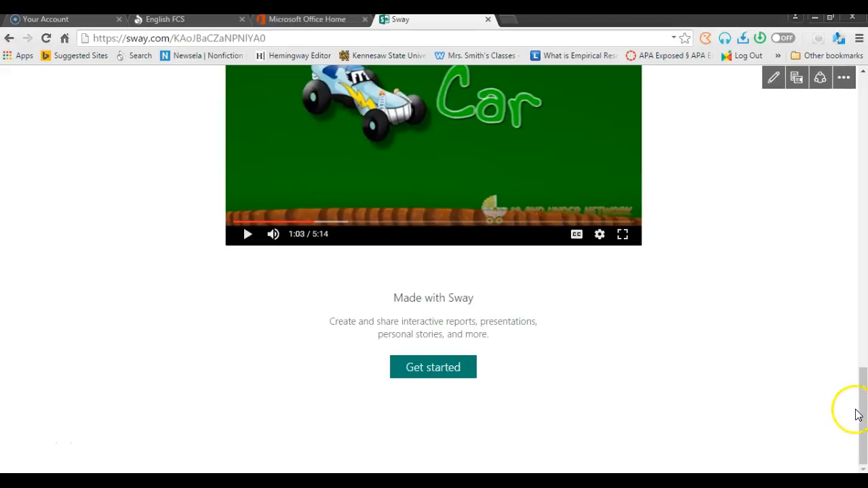
Step: Return from the end of the playback to editing the Sway and examine its sharing options, including who it can be shared with
scroll(858, 406, "up", 5)
scroll(858, 407, "up", 7)
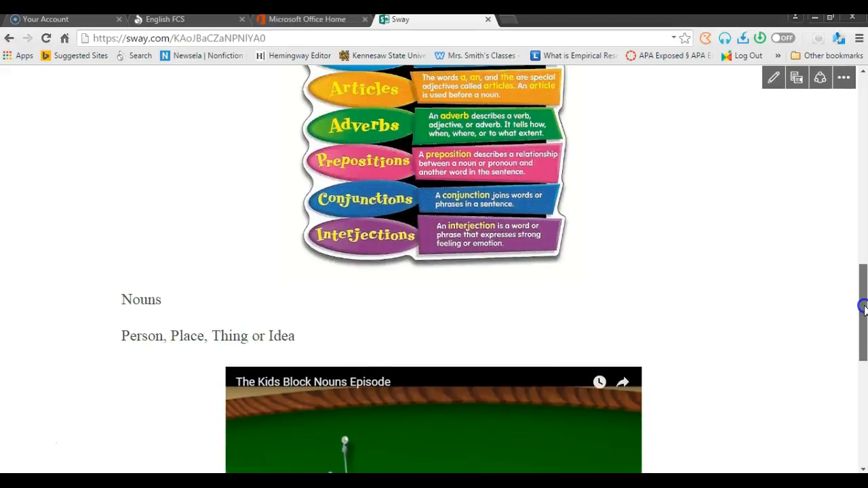
scroll(859, 223, "up", 1)
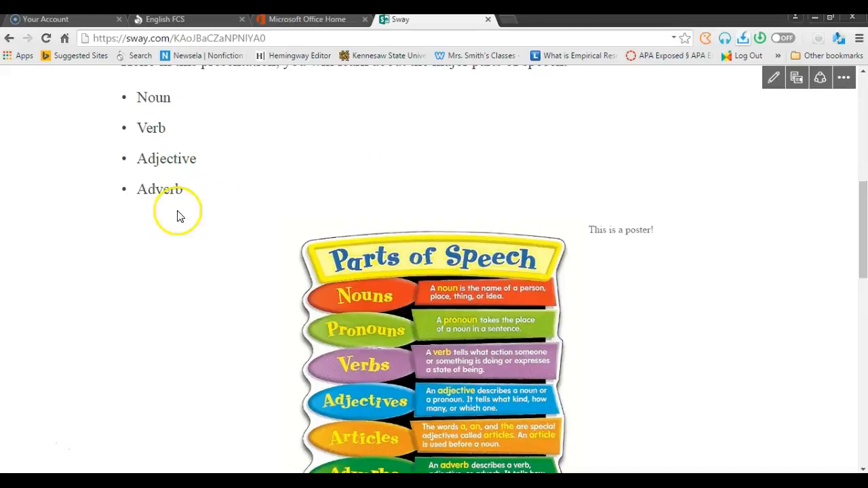
left_click(773, 79)
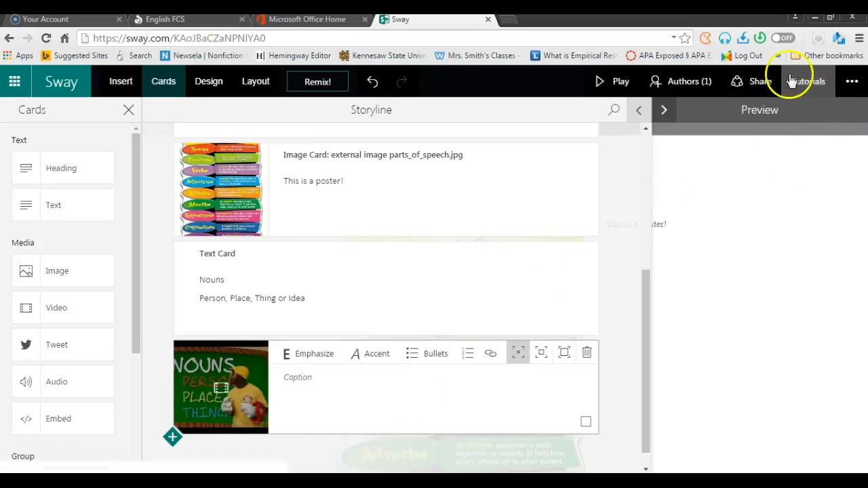
left_click(760, 81)
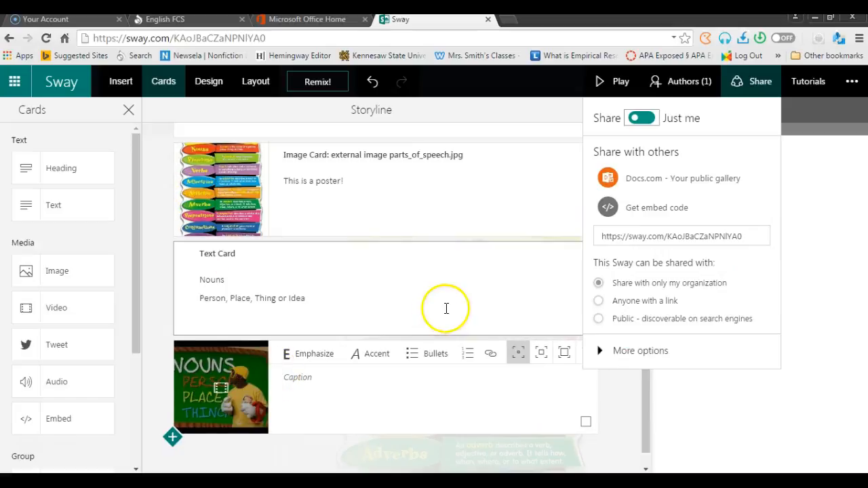
left_click(745, 413)
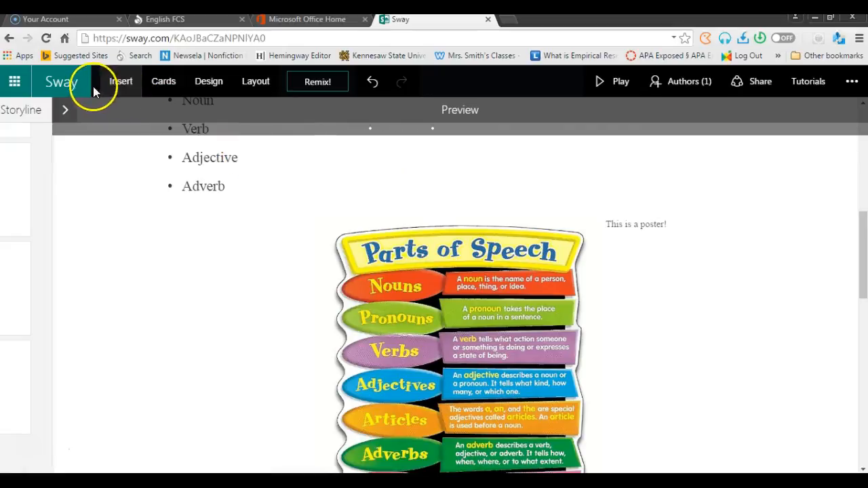
Step: Bring back the storyline with its card types, examine the available design styles, and open the layout options
left_click(150, 85)
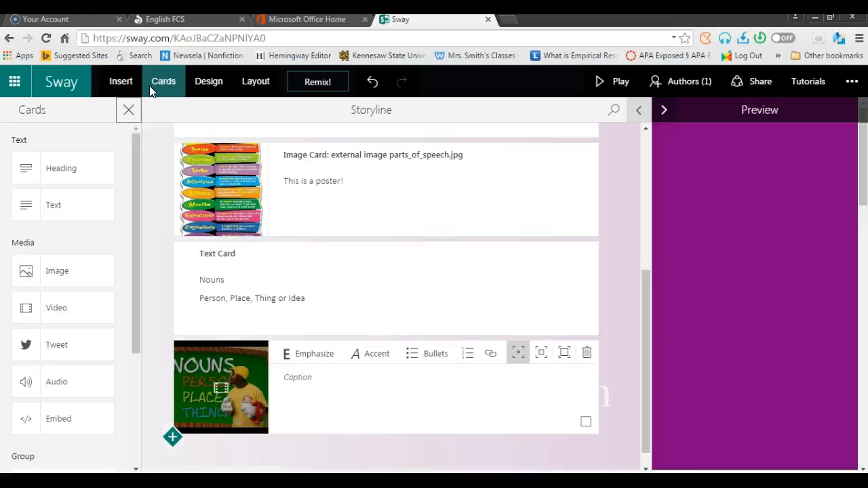
left_click(205, 82)
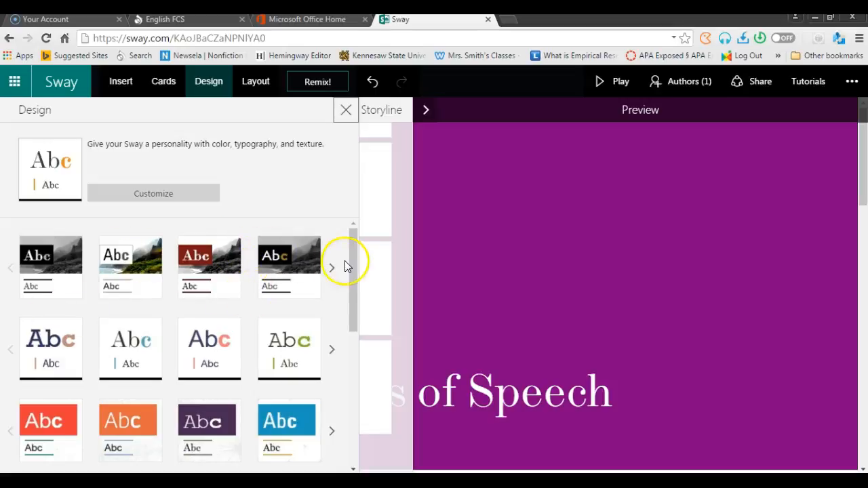
mouse_move(348, 260)
left_mouse_down()
mouse_move(361, 411)
mouse_move(359, 254)
left_mouse_up()
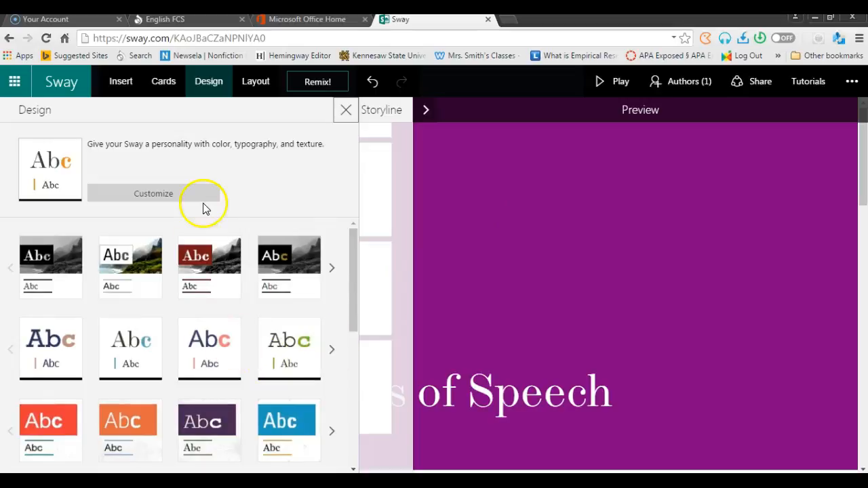
left_click(254, 82)
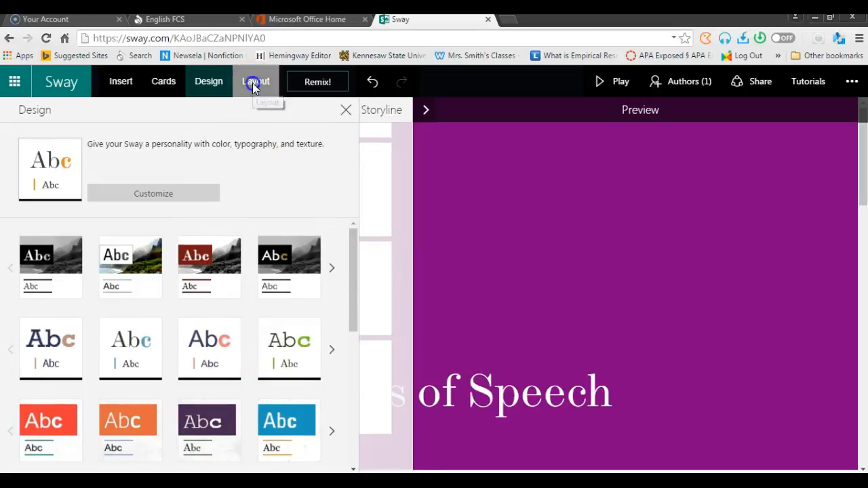